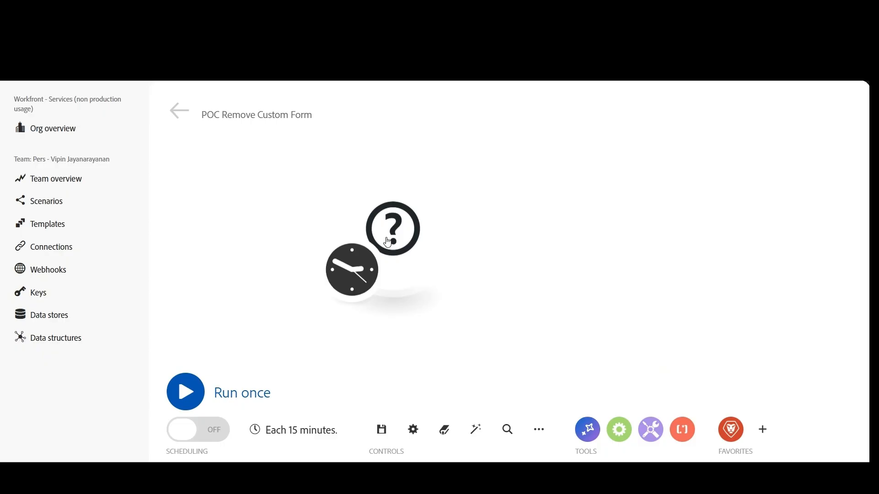
- Add an Adobe Workfront Custom API Call module as the first module of the scenario
{"action": "left_click", "coordinate": [449, 263]}
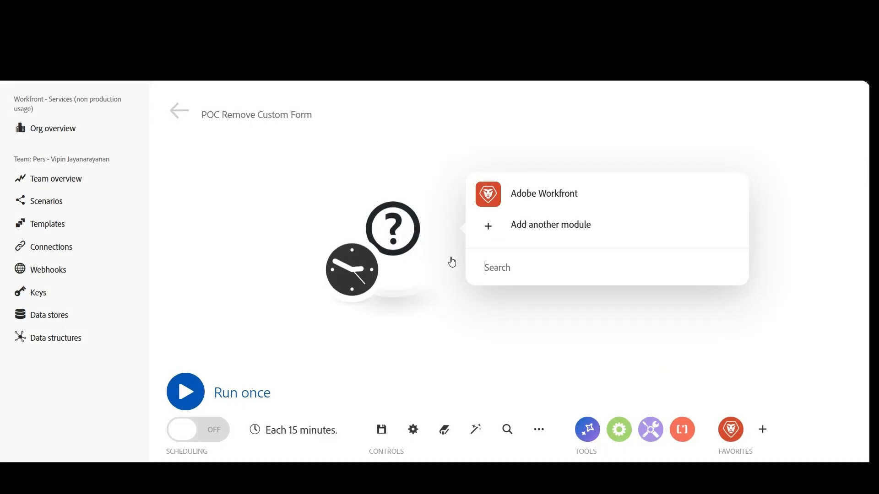
{"action": "left_click", "coordinate": [538, 202]}
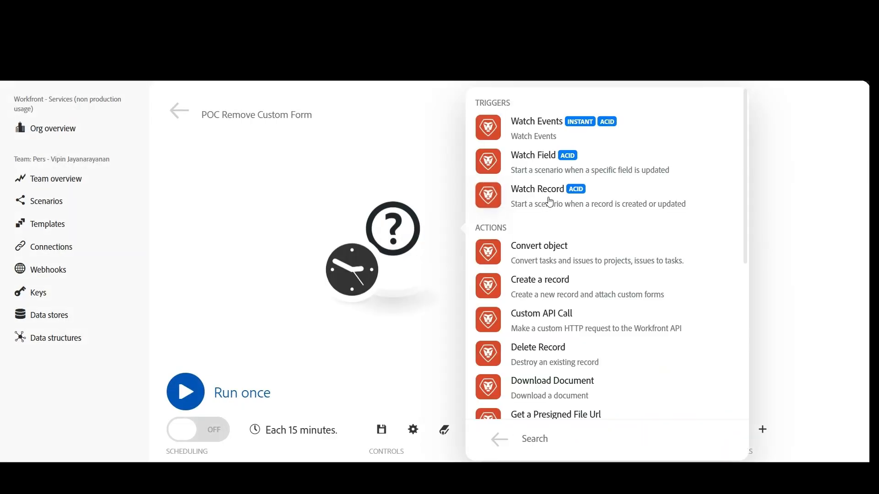
{"action": "left_click", "coordinate": [541, 320]}
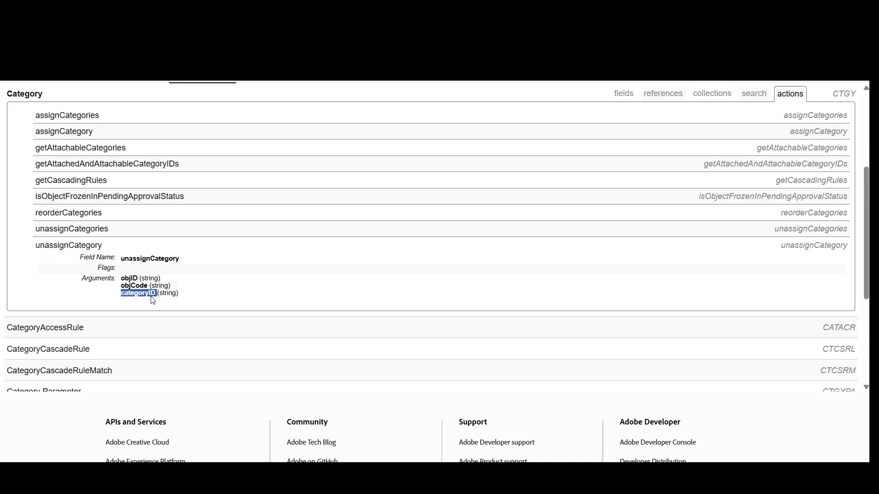
- Look up the Category object code in the API reference and start the module's URL with "CTGY/"
{"action": "double_click", "coordinate": [851, 94]}
{"action": "left_click", "coordinate": [849, 97]}
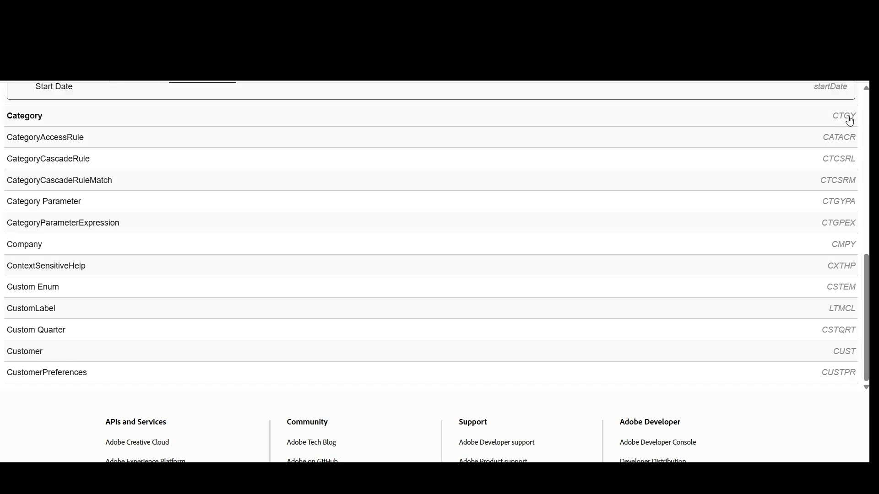
{"action": "left_click", "coordinate": [849, 120]}
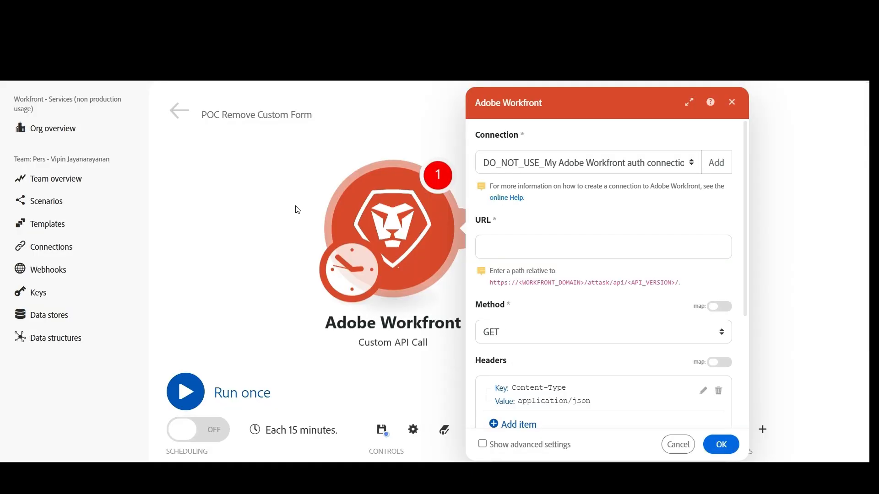
{"action": "left_click", "coordinate": [532, 246]}
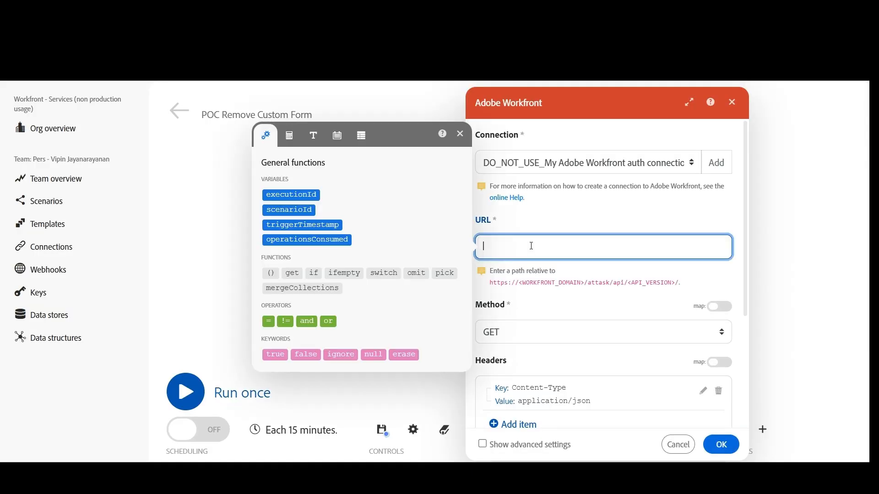
{"action": "type", "text": "CRGY"}
{"action": "key", "text": "BackSpace"}
{"action": "key", "text": "BackSpace"}
{"action": "key", "text": "BackSpace"}
{"action": "type", "text": "TGY/"}
- Copy the unassignCategory action name from the API reference and append "unassignCategory?" to the module's URL
{"action": "key", "text": "alt+Tab"}
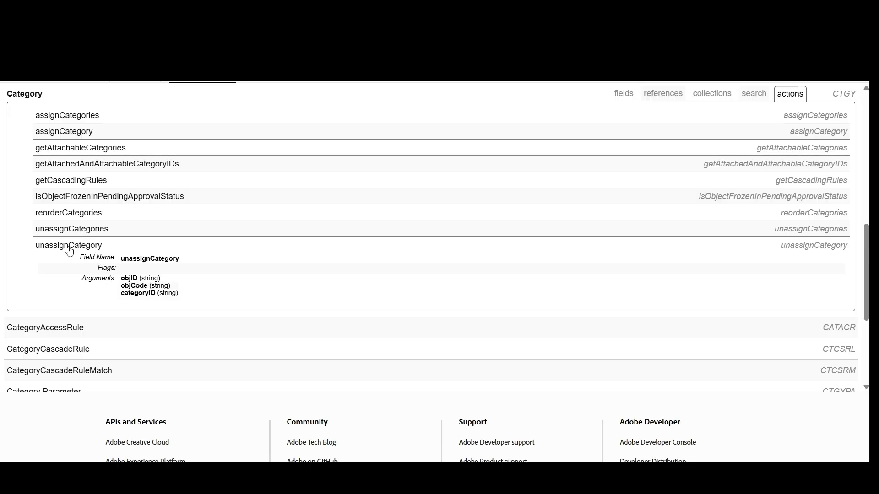
{"action": "double_click", "coordinate": [809, 250]}
{"action": "key", "text": "ctrl+c"}
{"action": "key", "text": "alt+Tab"}
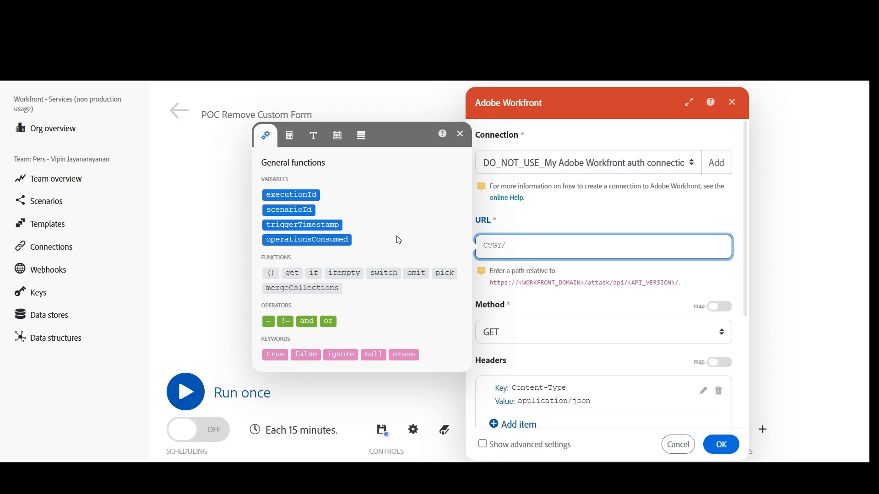
{"action": "key", "text": "ctrl+v"}
- Copy the objID argument from the API reference and append it to the URL with the placeholder value x, followed by "&"
{"action": "key", "text": "alt+Tab"}
{"action": "left_click", "coordinate": [133, 280]}
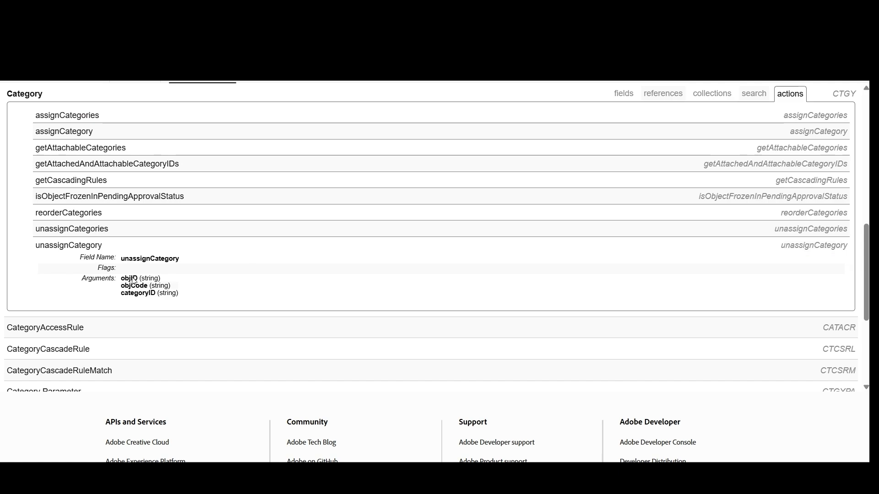
{"action": "double_click", "coordinate": [133, 280]}
{"action": "key", "text": "ctrl+c"}
{"action": "key", "text": "alt+Tab"}
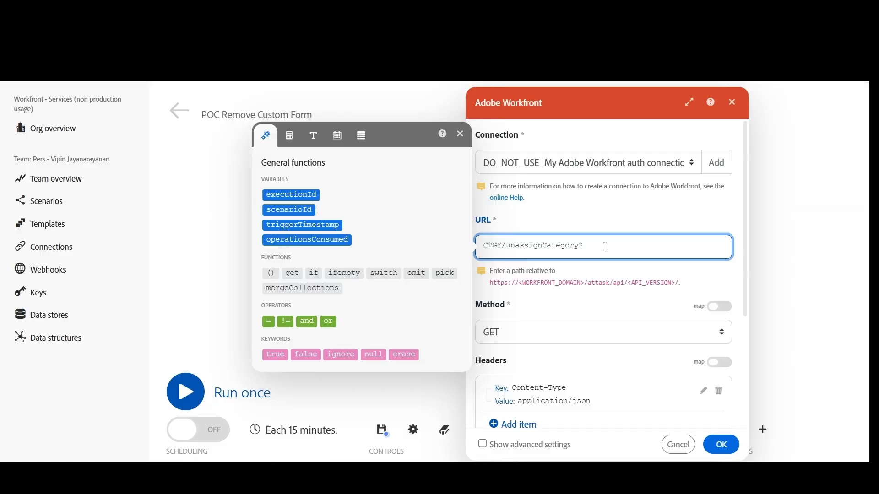
{"action": "key", "text": "ctrl+v"}
{"action": "type", "text": "=x"}
{"action": "type", "text": "&"}
- Take the objCode argument from the API reference and add "objCode=PROJ" to the end of the URL
{"action": "key", "text": "alt+Tab"}
{"action": "double_click", "coordinate": [137, 286]}
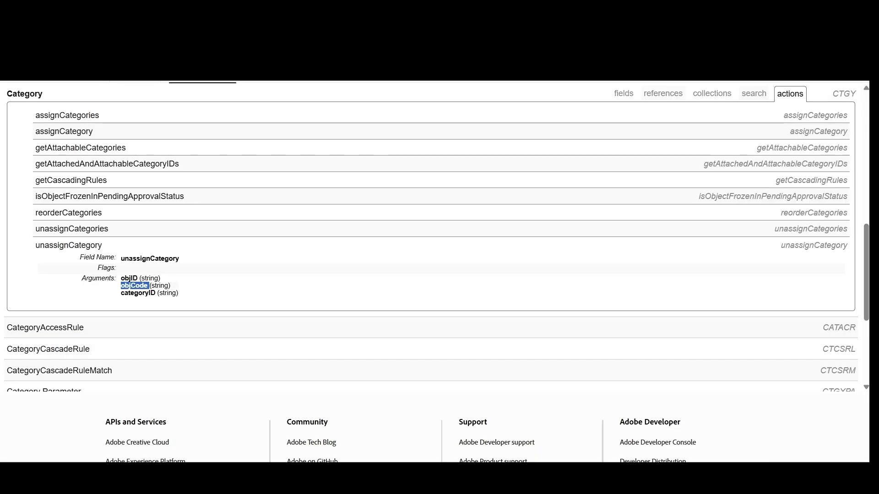
{"action": "key", "text": "ctrl+l"}
{"action": "key", "text": "alt+Tab"}
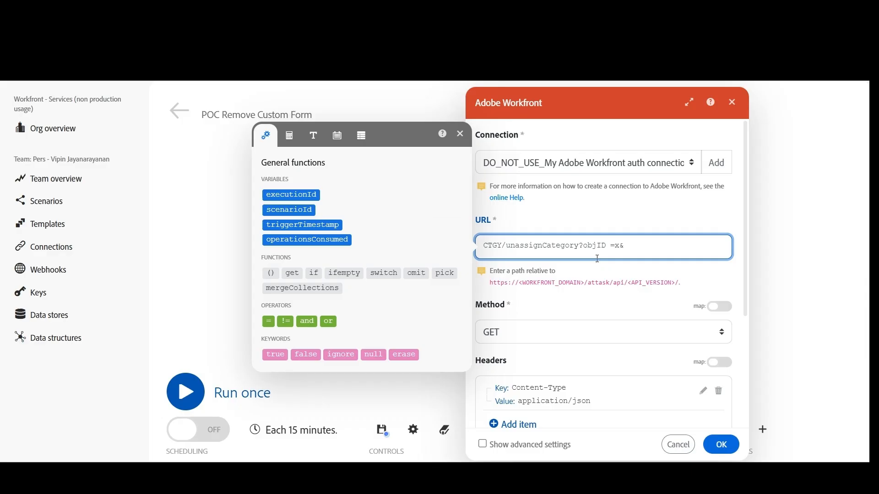
{"action": "type", "text": "objCode"}
{"action": "key", "text": "BackSpace"}
{"action": "type", "text": "=PROJ"}
- Copy the categoryID argument from the API reference and append "=categoryID=906199ed2b6e485299daa66ff96dcf7d" to the URL
{"action": "key", "text": "ctrl+Tab"}
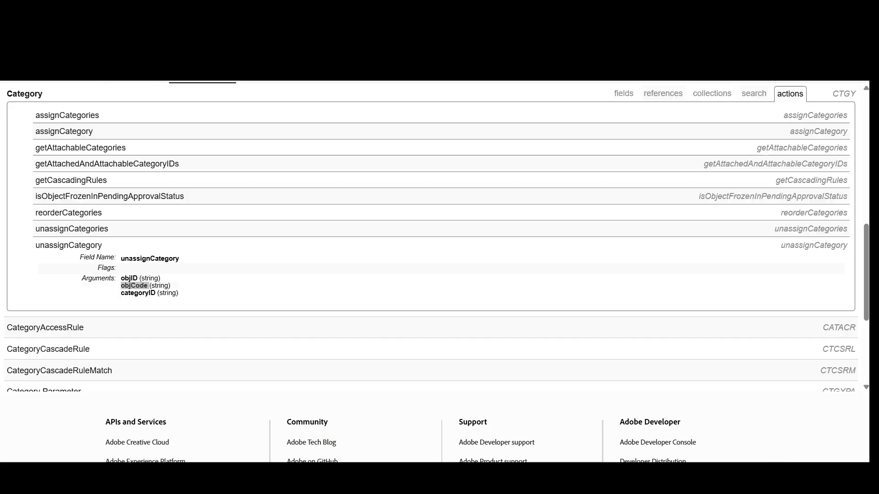
{"action": "double_click", "coordinate": [137, 293]}
{"action": "key", "text": "ctrl+c"}
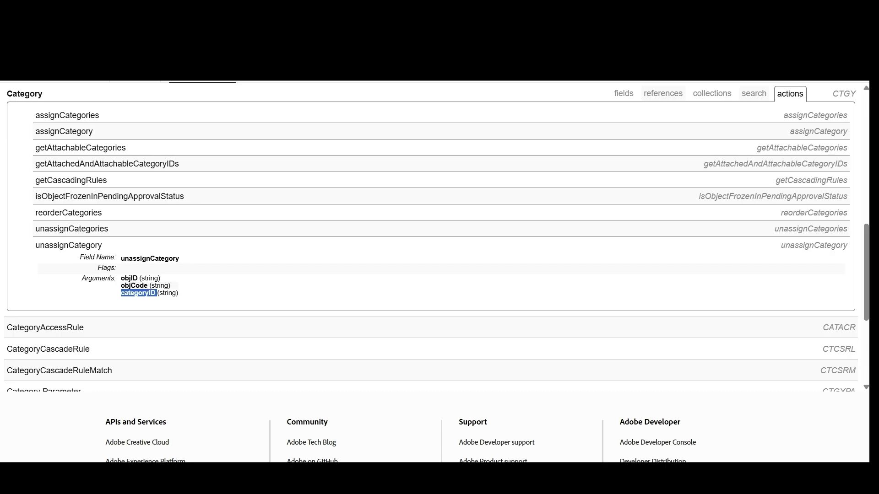
{"action": "key", "text": "ctrl+Tab"}
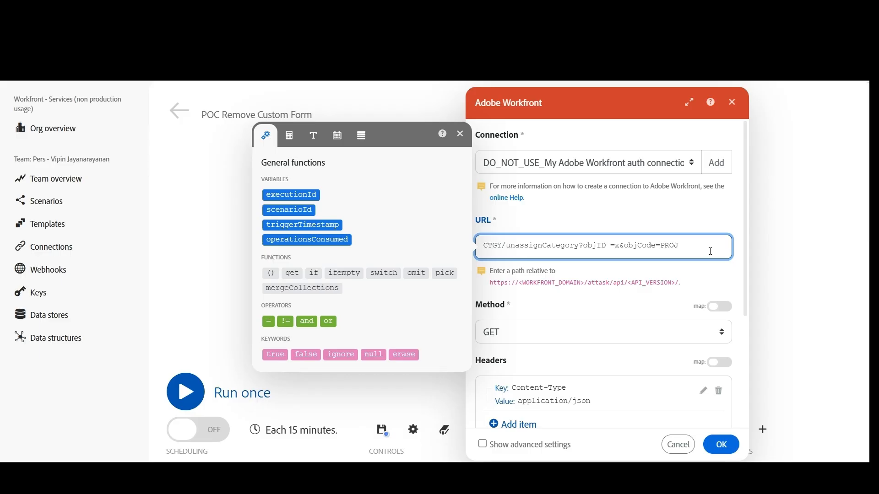
{"action": "type", "text": "="}
{"action": "key", "text": "ctrl+v"}
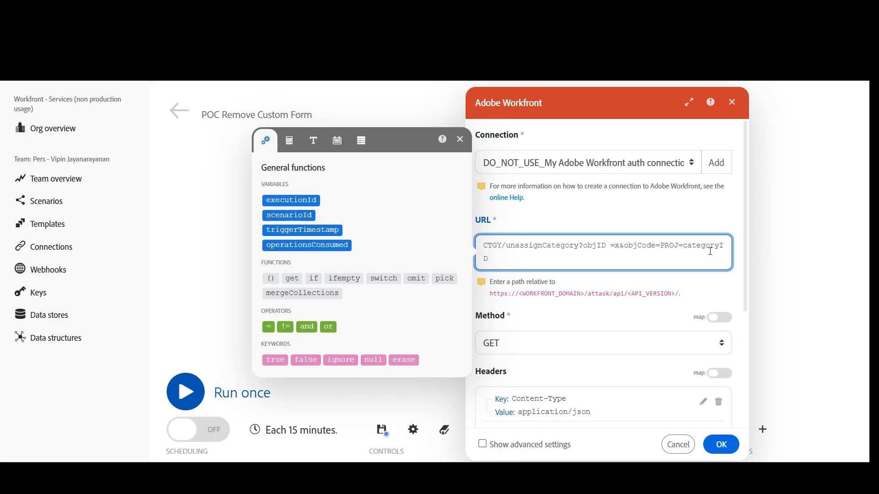
{"action": "type", "text": "="}
{"action": "left_click", "coordinate": [461, 141]}
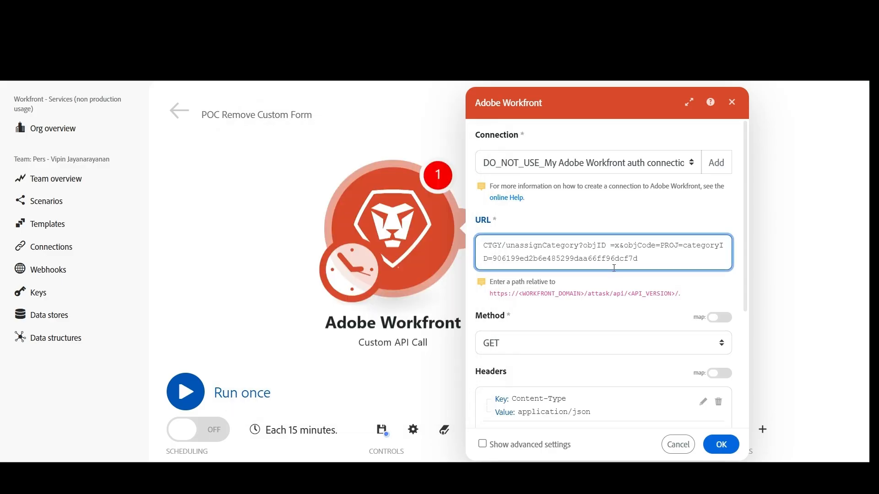
- Remove the space after objID in the URL and replace the placeholder x with 6971e6340001e39d37ced0a0799e520b
{"action": "key", "text": "BackSpace"}
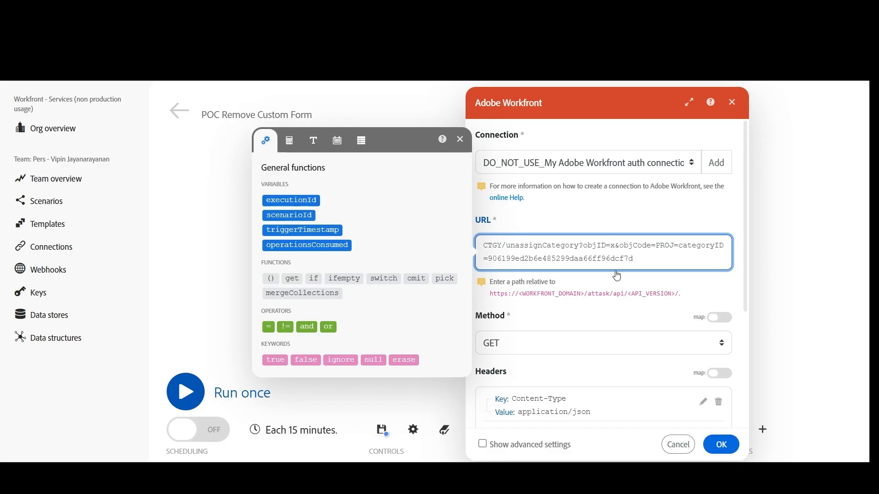
{"action": "key", "text": "BackSpace"}
{"action": "type", "text": "6971e6340001e39d37ced0a0799e520b"}
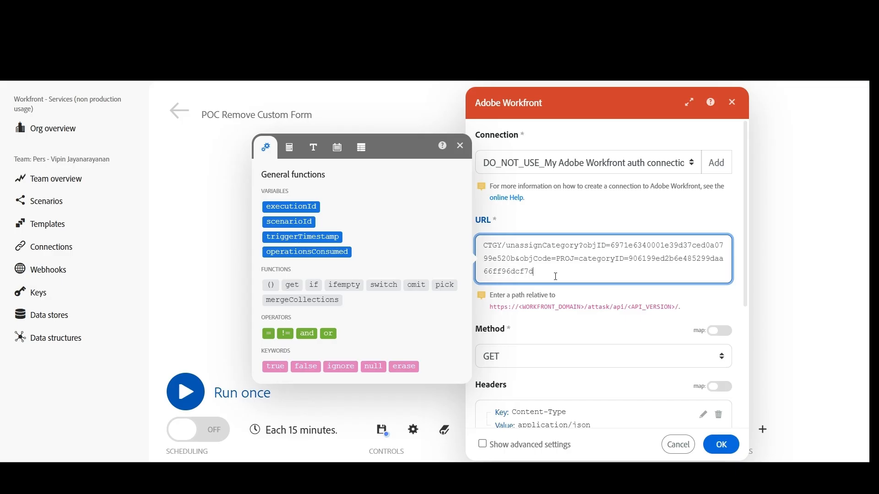
- Set the API call's method to PUT
{"action": "key", "text": "ctrl+a"}
{"action": "scroll", "coordinate": [623, 316], "scroll_direction": "down", "scroll_amount": 1}
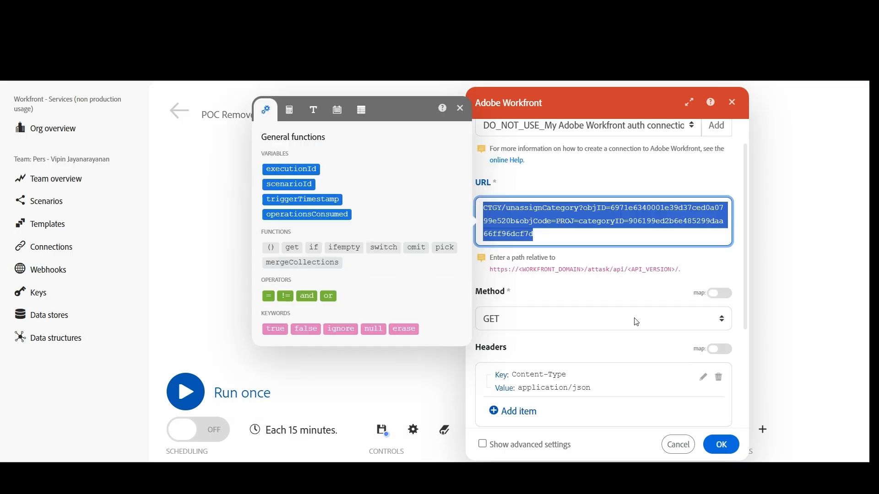
{"action": "scroll", "coordinate": [636, 322], "scroll_direction": "down", "scroll_amount": 1}
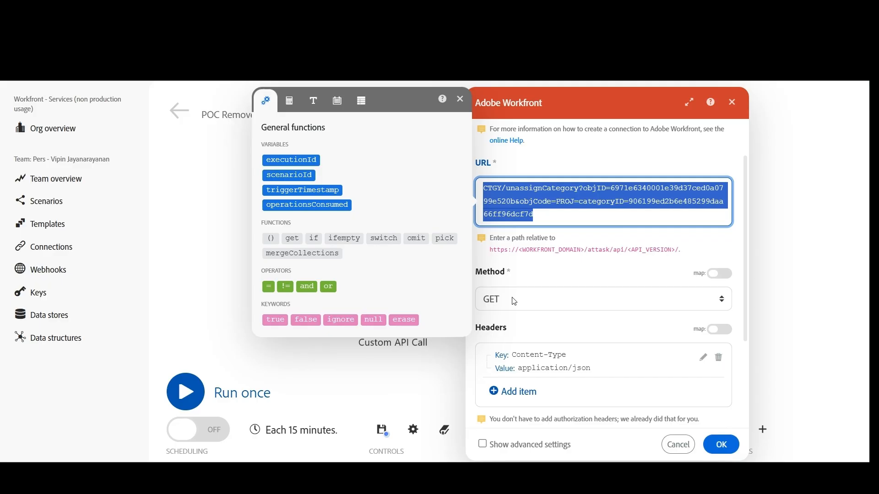
{"action": "left_click", "coordinate": [515, 301]}
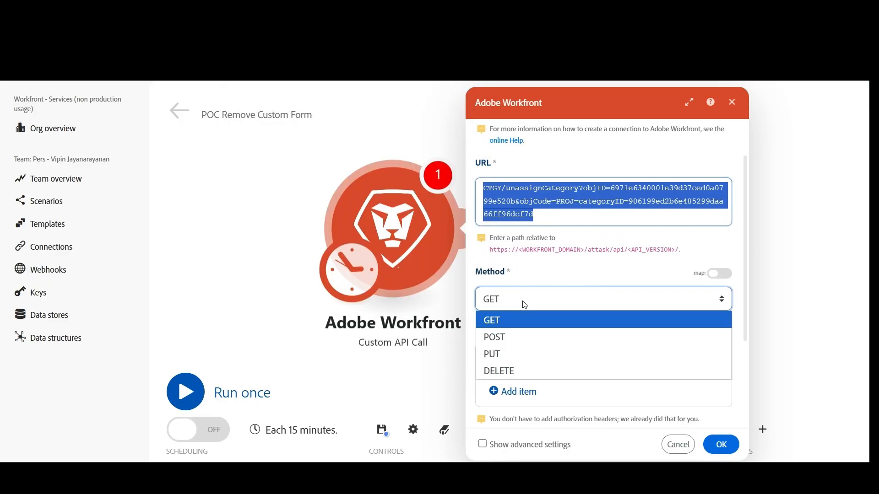
{"action": "left_click", "coordinate": [511, 356]}
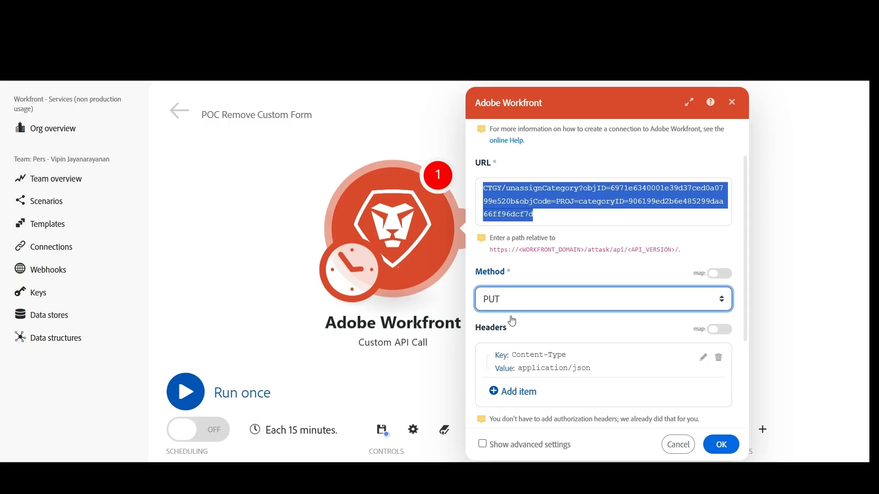
- Set the Content-Type header's value to text/plain and confirm the module's settings
{"action": "scroll", "coordinate": [589, 265], "scroll_direction": "down", "scroll_amount": 3}
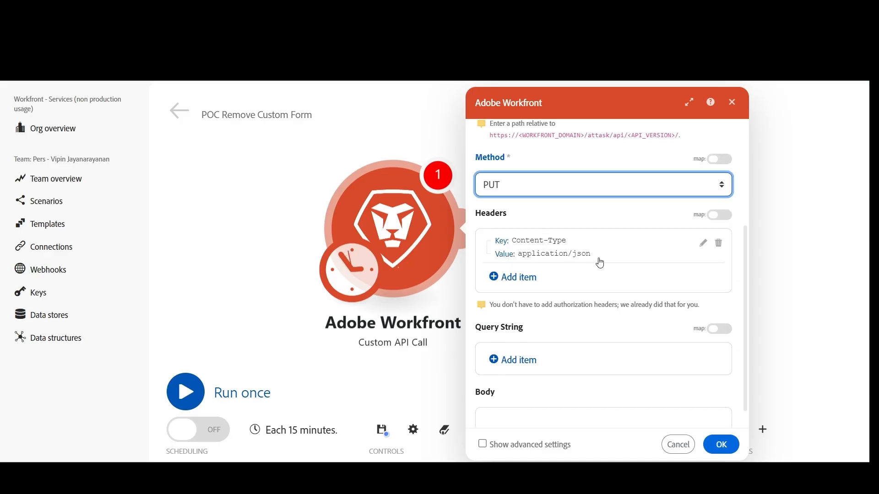
{"action": "left_click", "coordinate": [704, 248]}
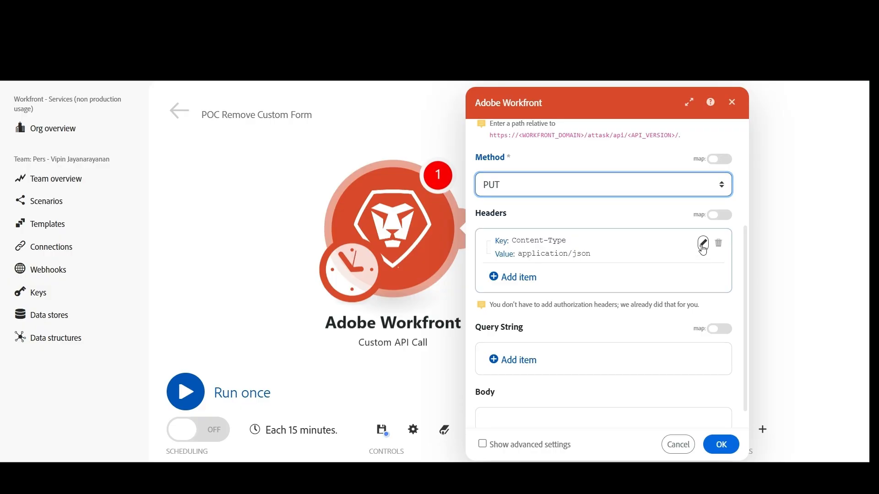
{"action": "left_click", "coordinate": [704, 247]}
{"action": "triple_click", "coordinate": [274, 283]}
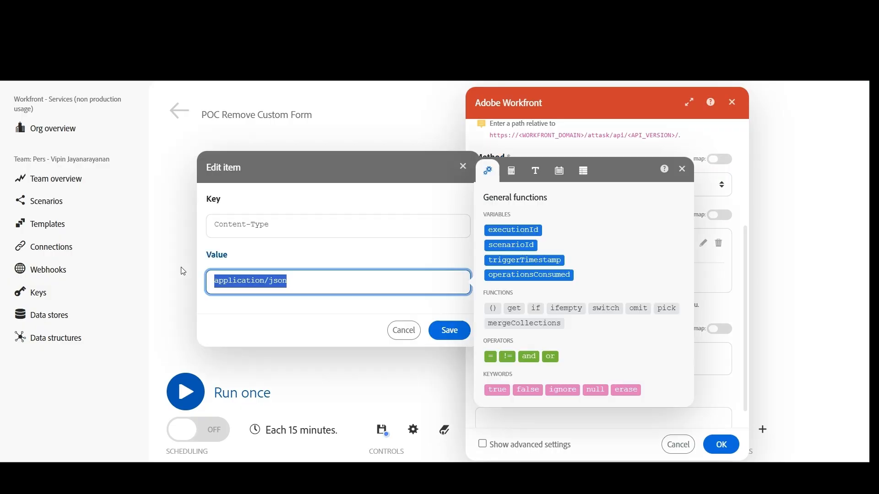
{"action": "type", "text": "text"}
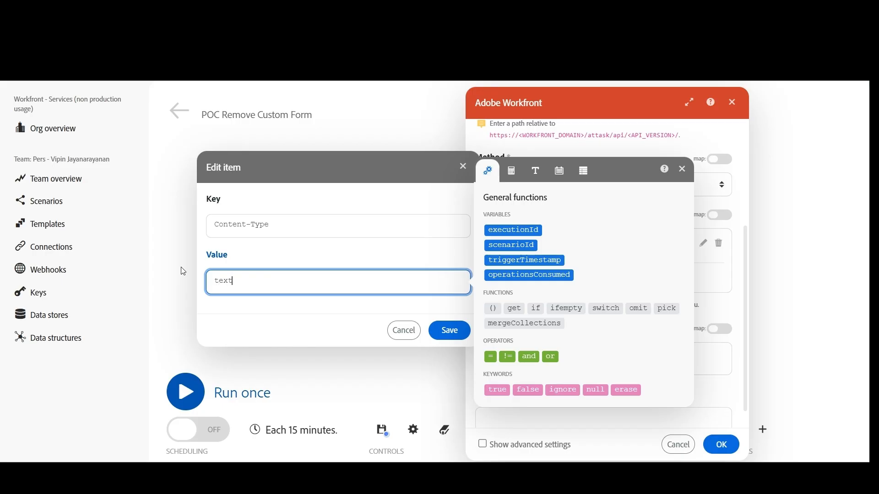
{"action": "type", "text": "/plain"}
{"action": "left_click", "coordinate": [449, 330]}
{"action": "left_click", "coordinate": [732, 447]}
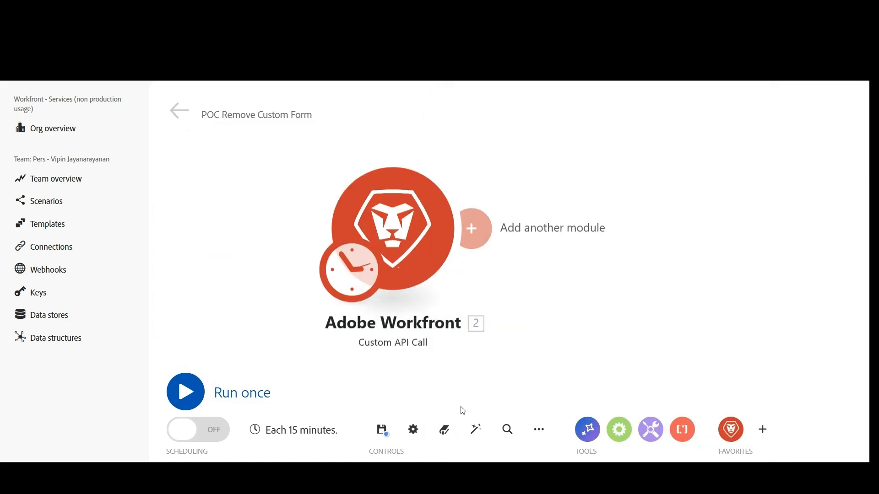
- Save the scenario and run only the Custom API Call module
{"action": "left_click", "coordinate": [376, 432]}
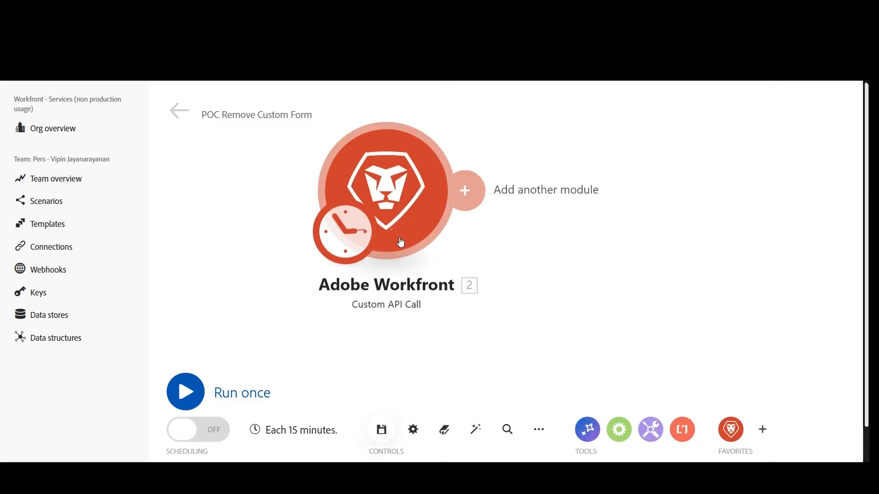
{"action": "right_click", "coordinate": [401, 243]}
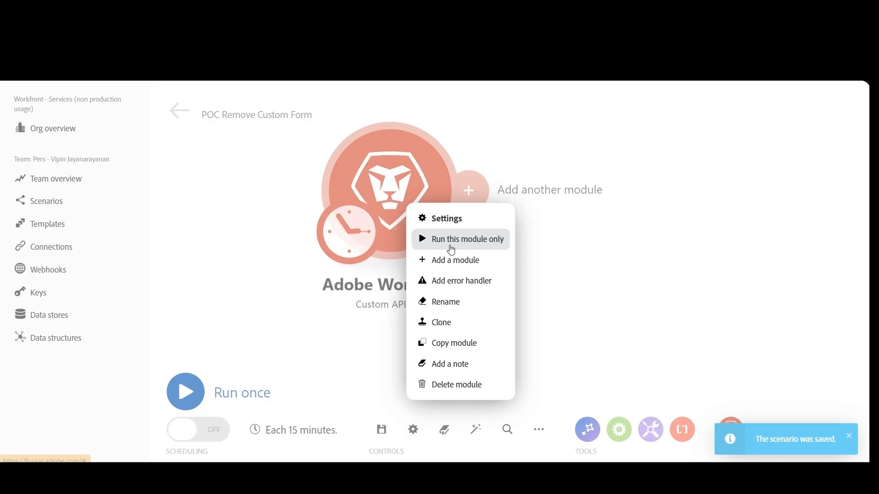
{"action": "left_click", "coordinate": [451, 249]}
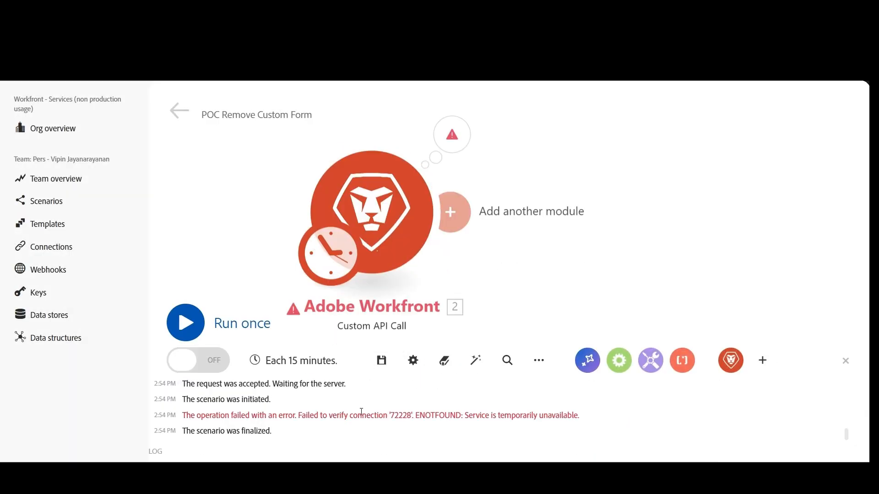
- Choose a different Workfront connection for the Custom API Call module and confirm its settings
{"action": "left_click", "coordinate": [388, 227]}
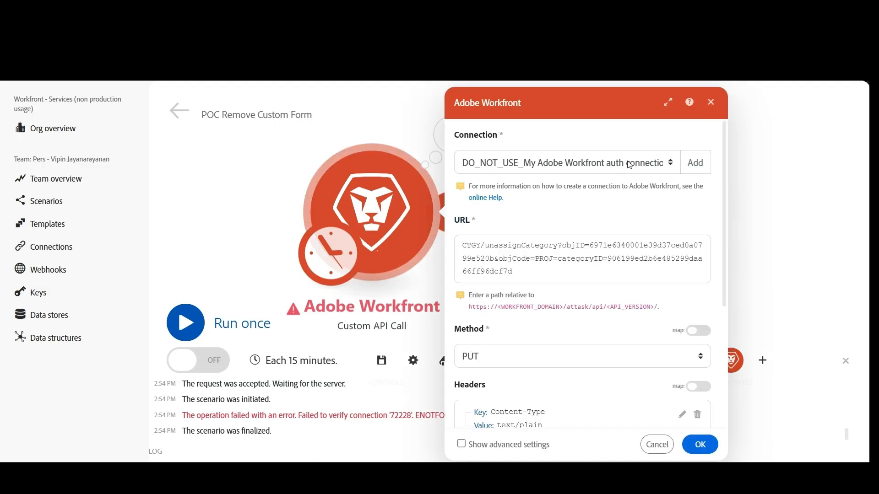
{"action": "left_click", "coordinate": [630, 165]}
{"action": "left_click", "coordinate": [700, 445]}
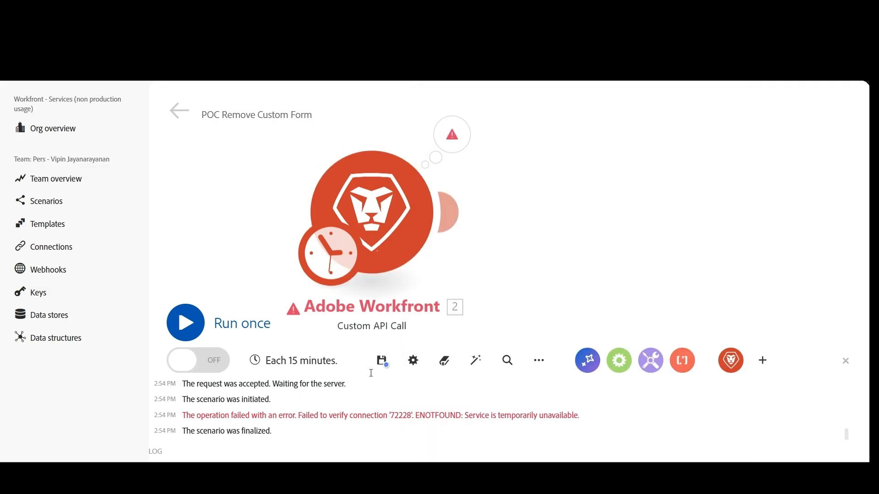
- Save the scenario with the changed connection and rerun only the Custom API Call module
{"action": "left_click", "coordinate": [382, 362]}
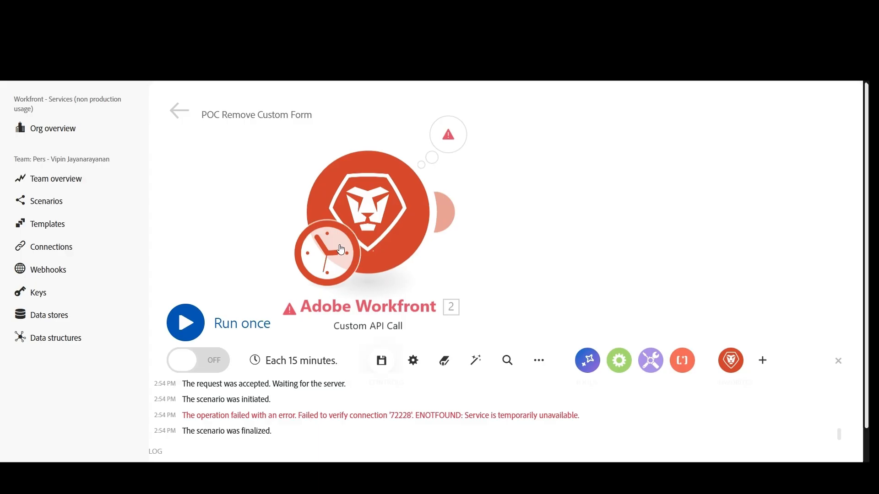
{"action": "right_click", "coordinate": [387, 198]}
{"action": "left_click", "coordinate": [419, 232]}
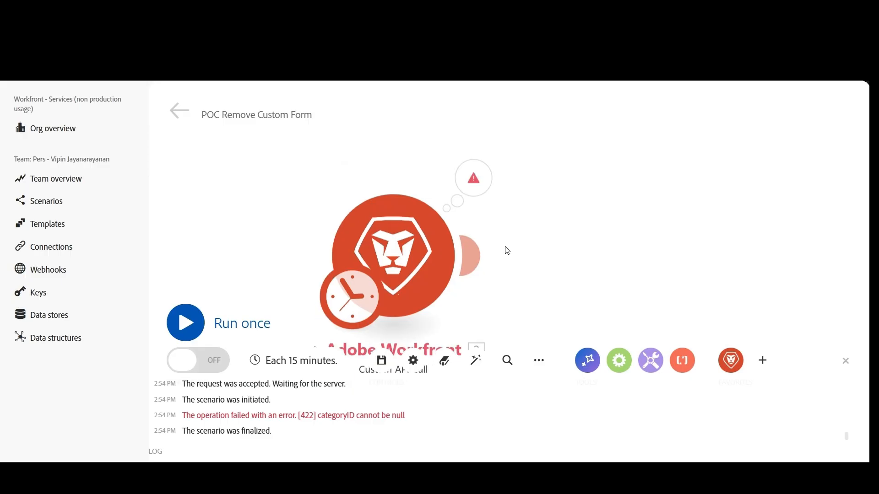
- Correct the Custom API Call URL by replacing the equals sign between PROJ and categoryID with &, and confirm the module's settings
{"action": "left_click", "coordinate": [390, 231]}
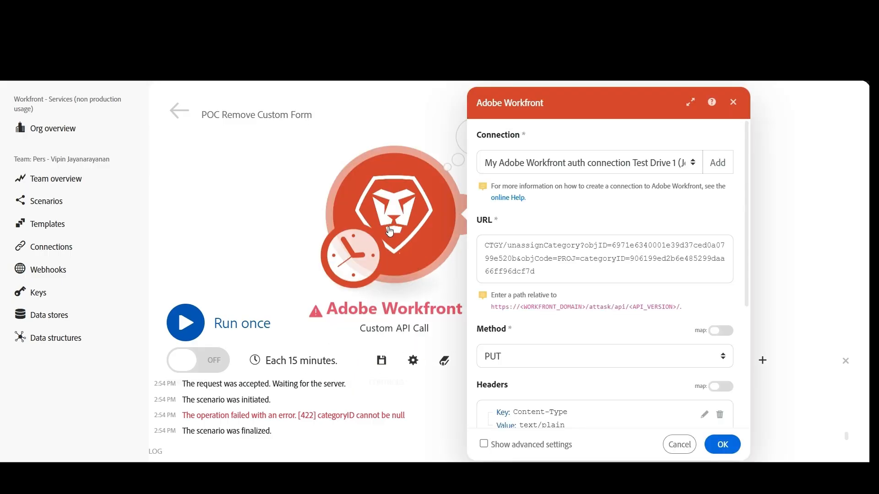
{"action": "scroll", "coordinate": [603, 150], "scroll_direction": "down", "scroll_amount": 3}
{"action": "left_click", "coordinate": [603, 150]}
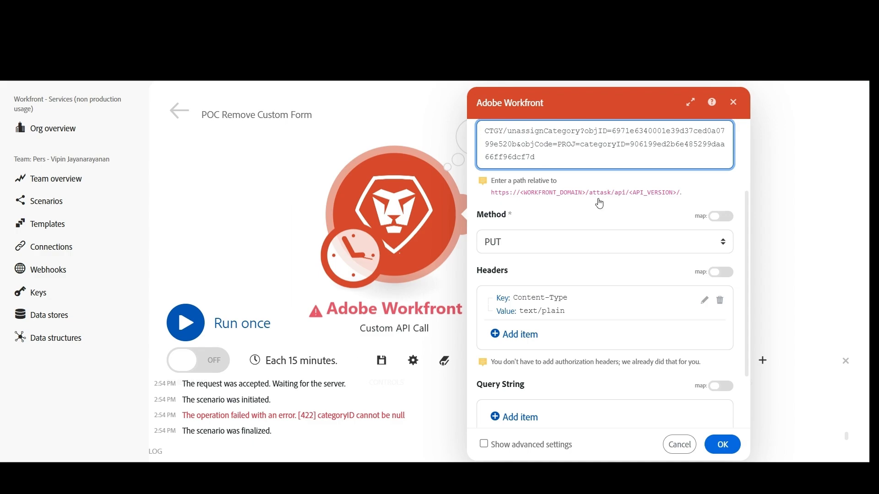
{"action": "key", "text": "BackSpace"}
{"action": "type", "text": "&"}
{"action": "left_click", "coordinate": [438, 448]}
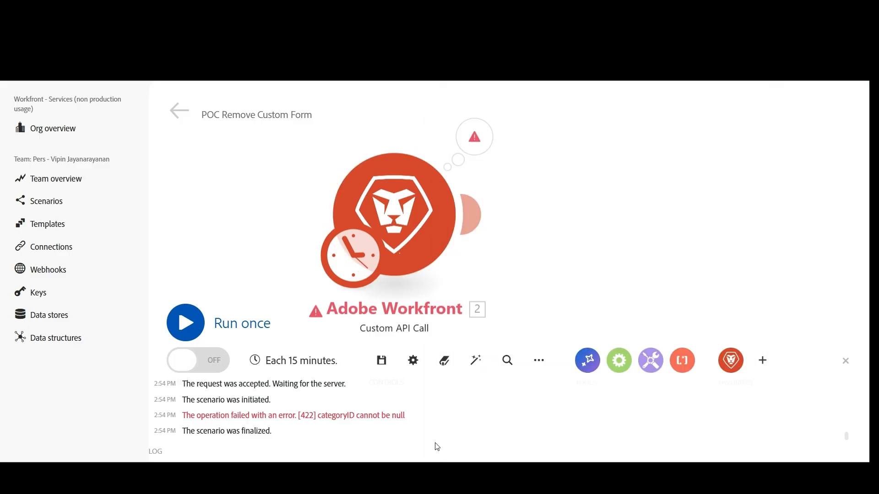
- Save the scenario with the corrected URL, then rerun only the Custom API Call module and inspect its operation output
{"action": "left_click", "coordinate": [382, 357]}
{"action": "right_click", "coordinate": [403, 242]}
{"action": "left_click", "coordinate": [430, 263]}
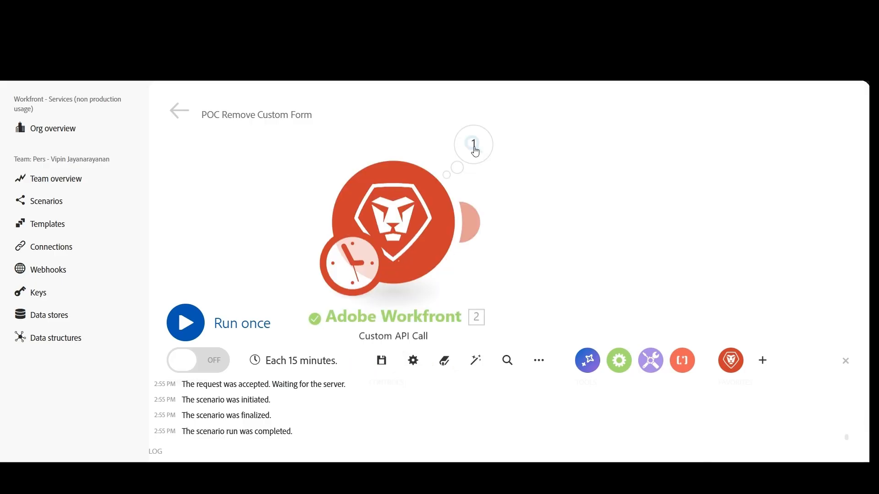
{"action": "left_click", "coordinate": [474, 146]}
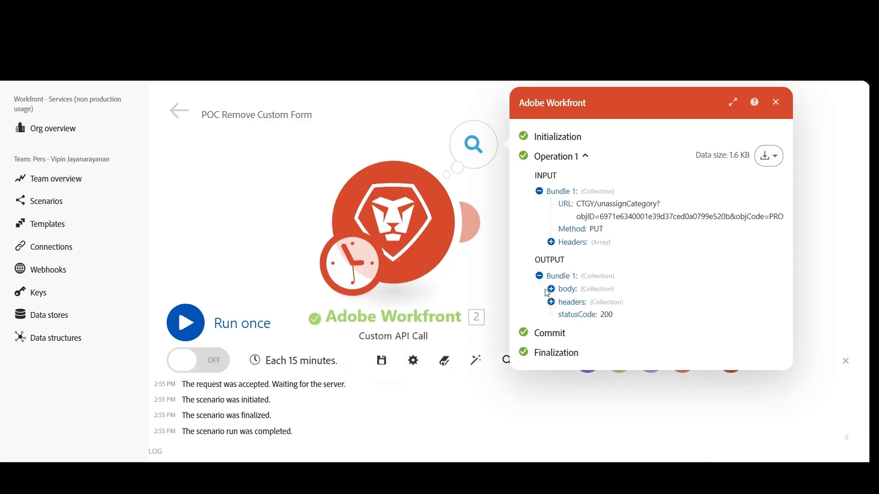
- Switch to the POC Remove Custom Form project in Workfront and check its details for the Digital Marketing Request form
{"action": "left_click", "coordinate": [238, 11]}
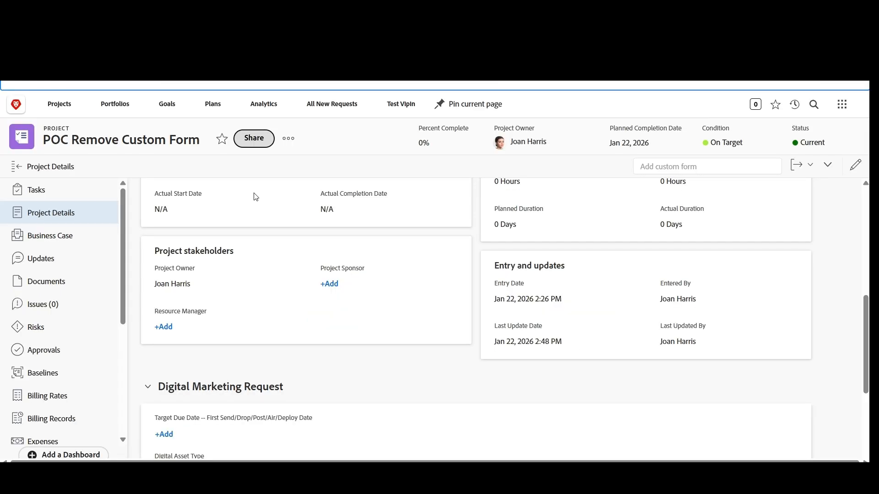
{"action": "scroll", "coordinate": [154, 295], "scroll_direction": "down", "scroll_amount": 3}
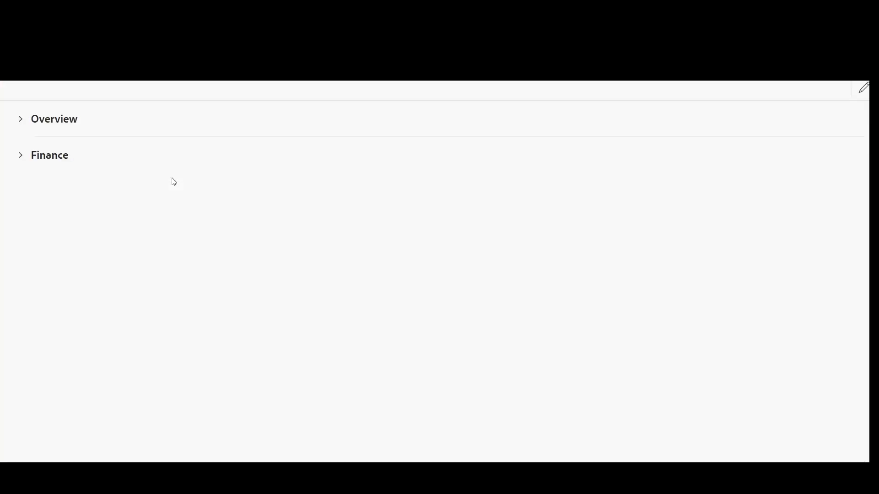
{"action": "scroll", "coordinate": [269, 263], "scroll_direction": "down", "scroll_amount": 5}
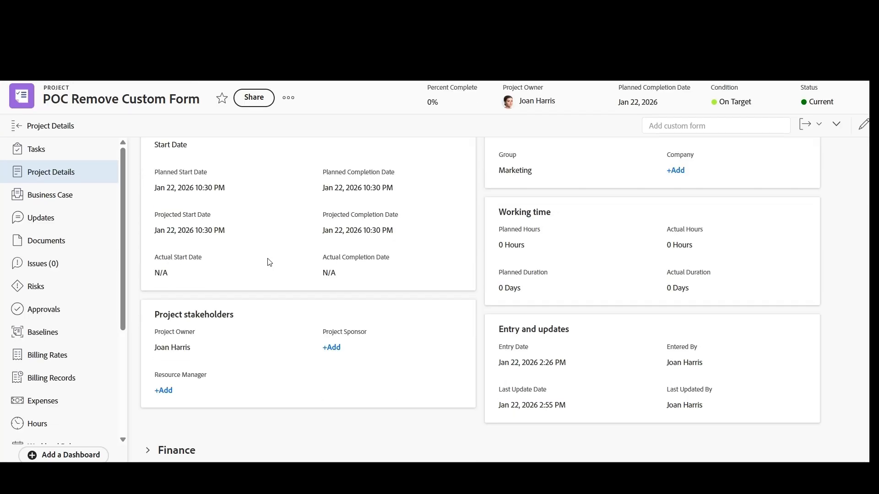